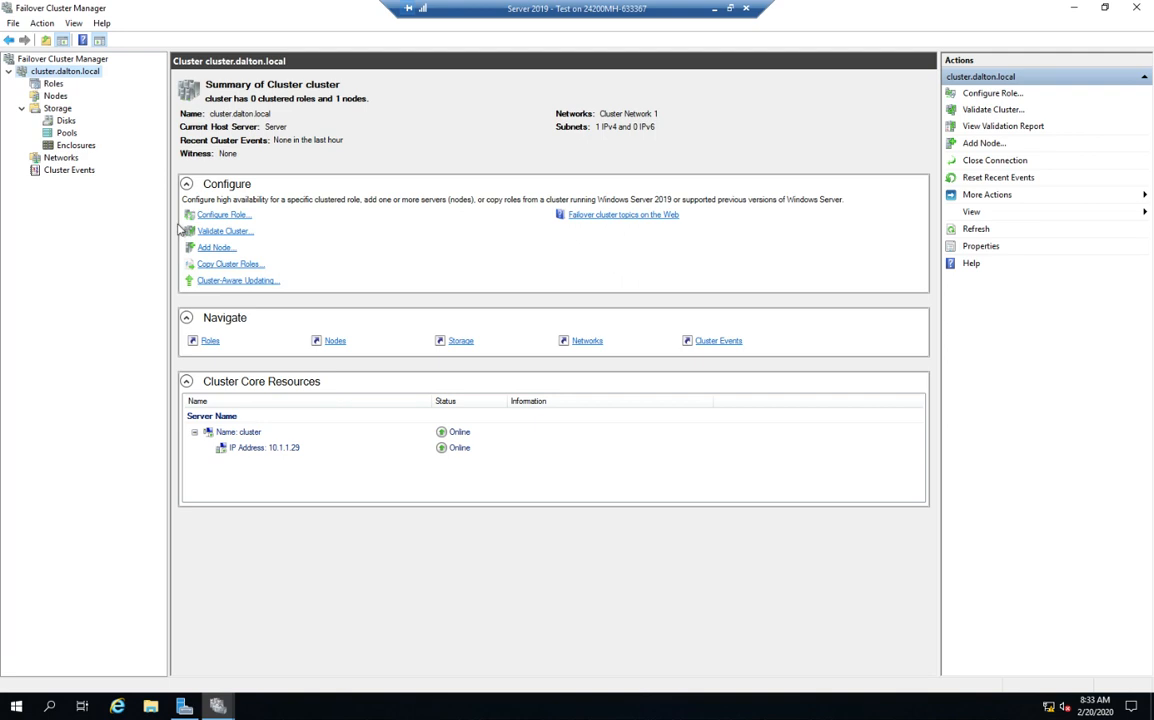
Step: Launch Configure Cluster Quorum Settings for cluster.dalton.local and move past the Before You Begin page
right_click(84, 74)
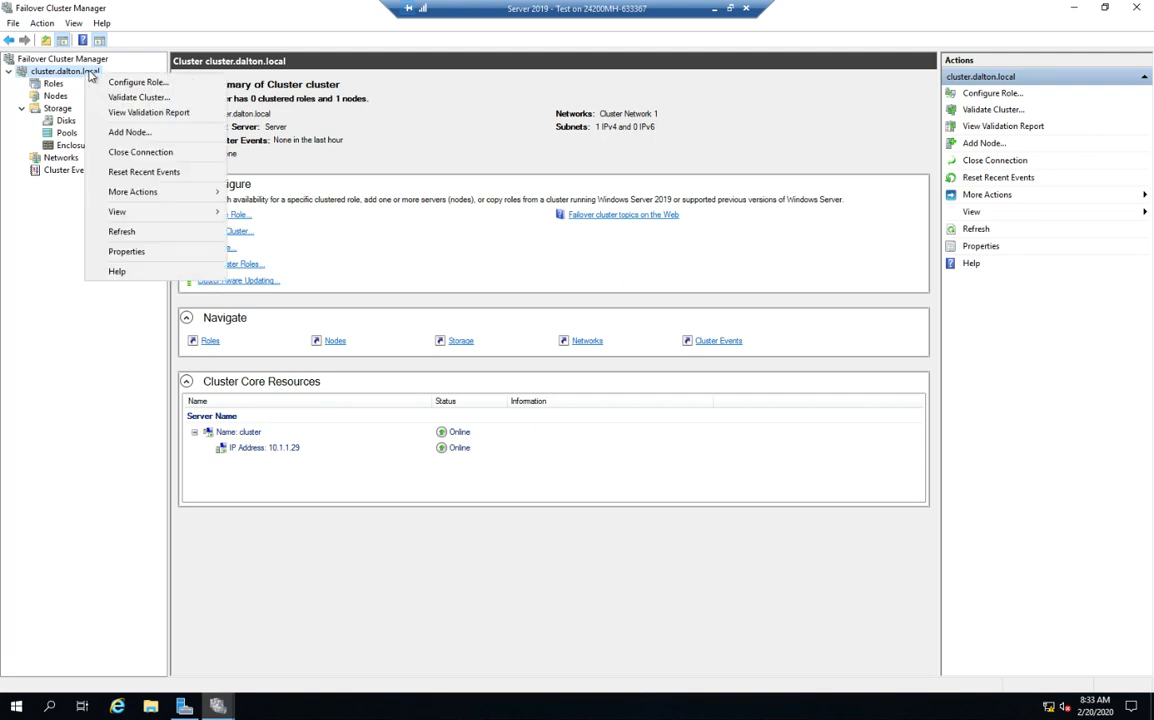
mouse_move(133, 191)
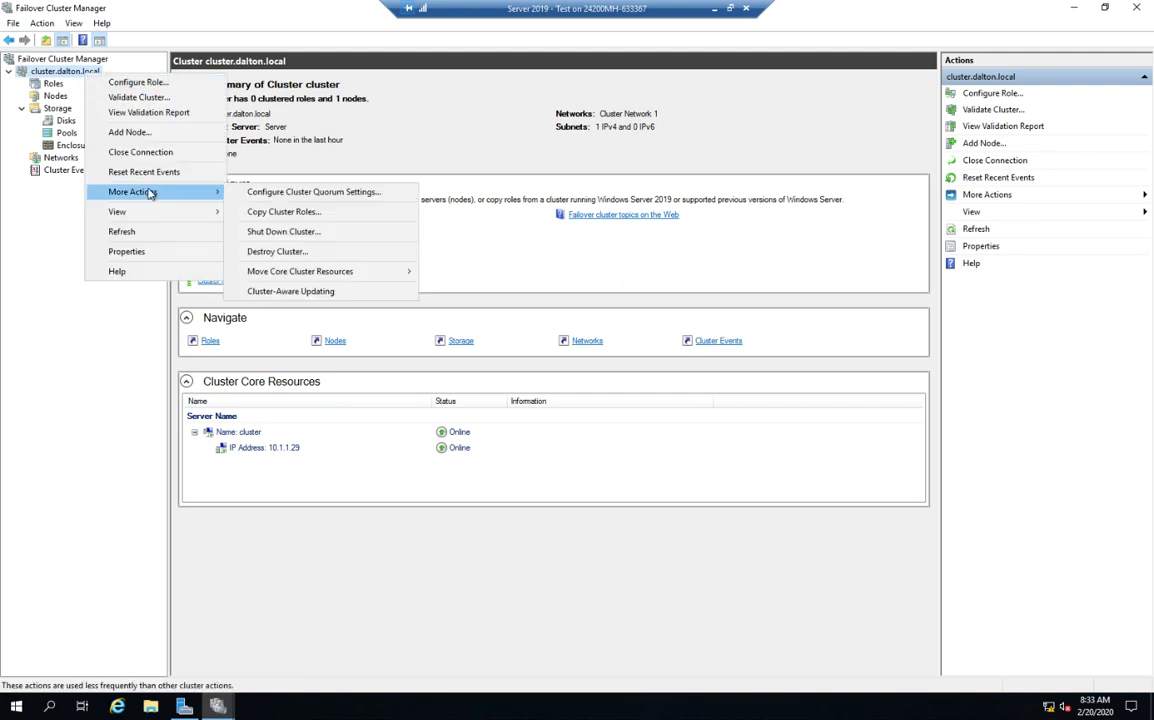
left_click(338, 194)
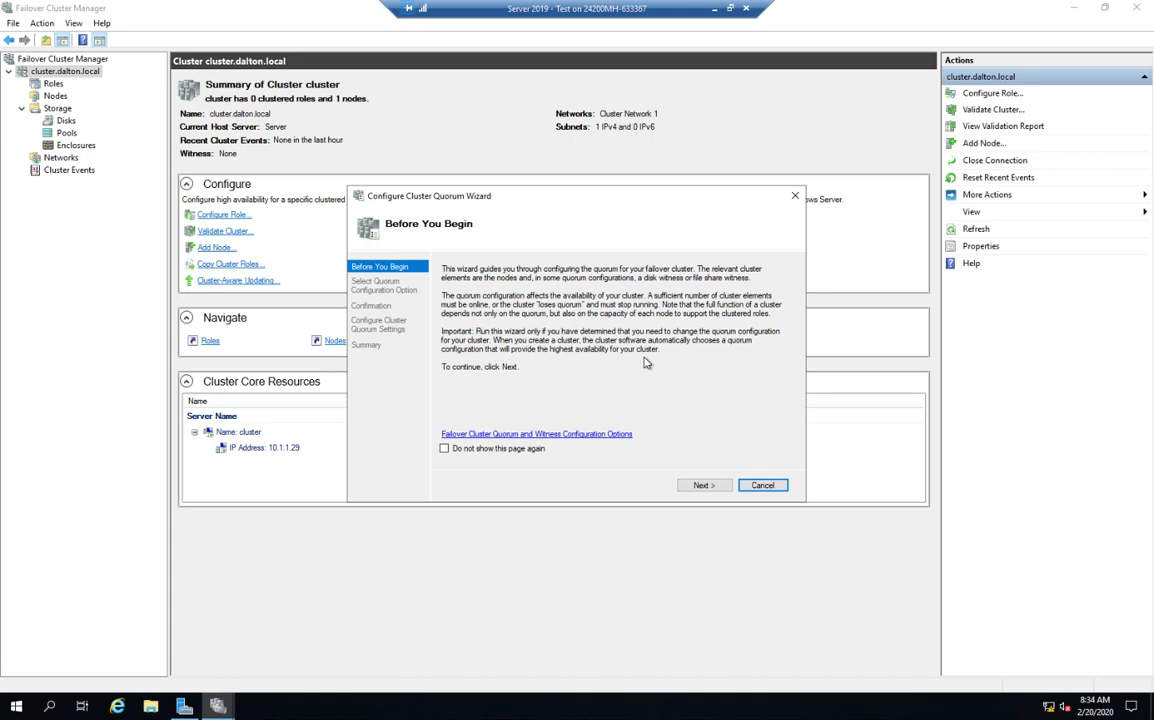
left_click(703, 485)
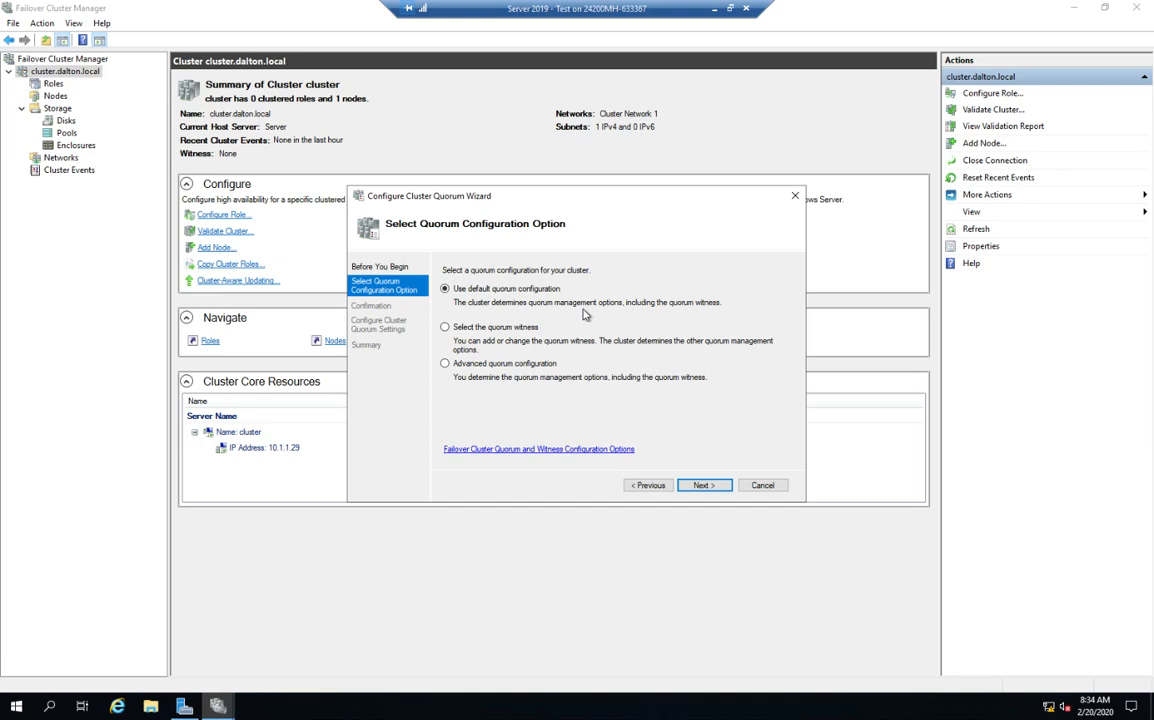
Step: Choose Advanced quorum configuration and continue to the node voting configuration page
left_click(446, 327)
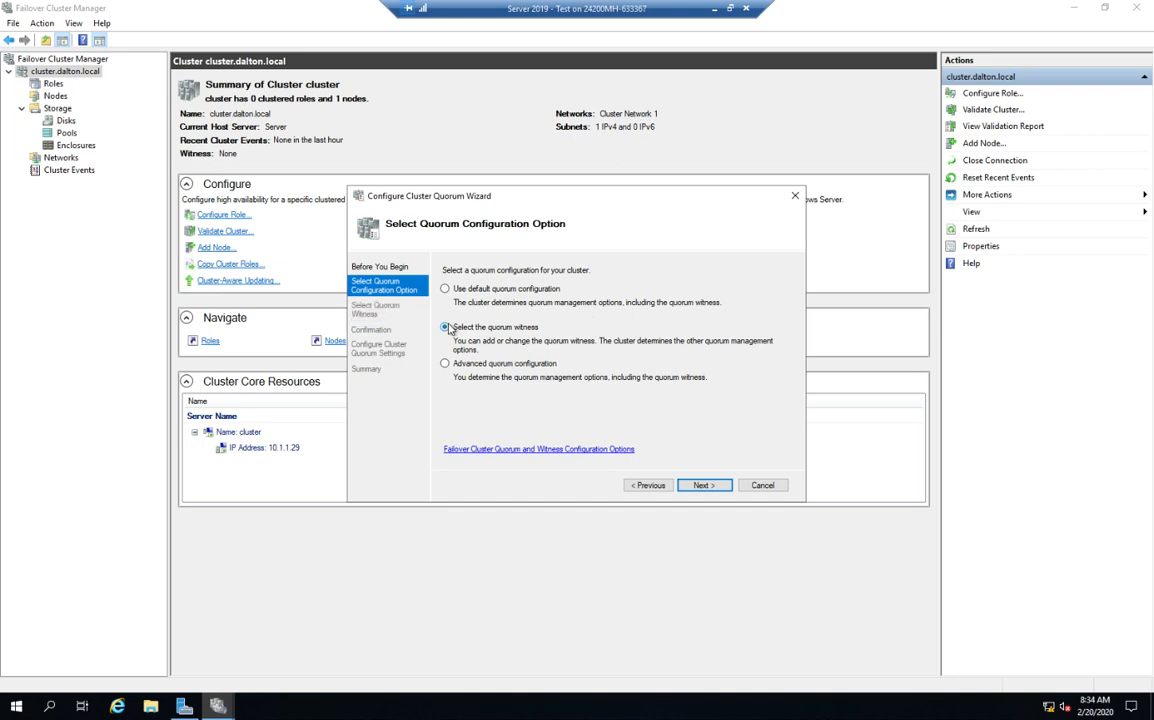
left_click(445, 364)
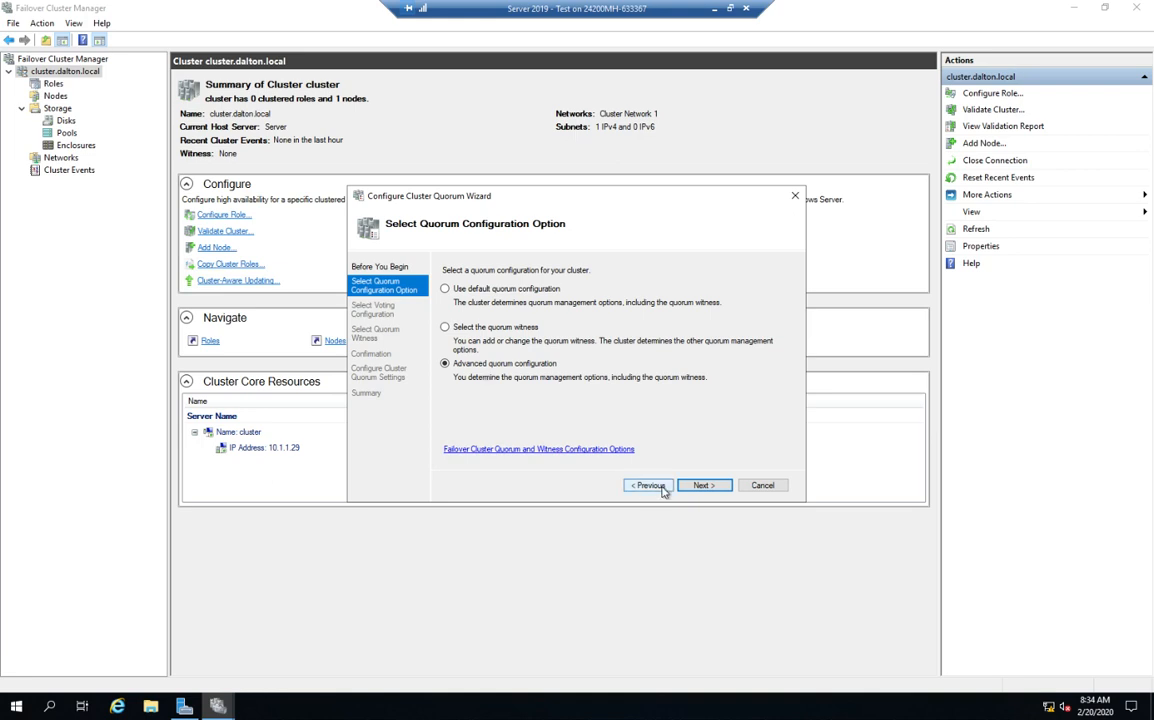
left_click(704, 485)
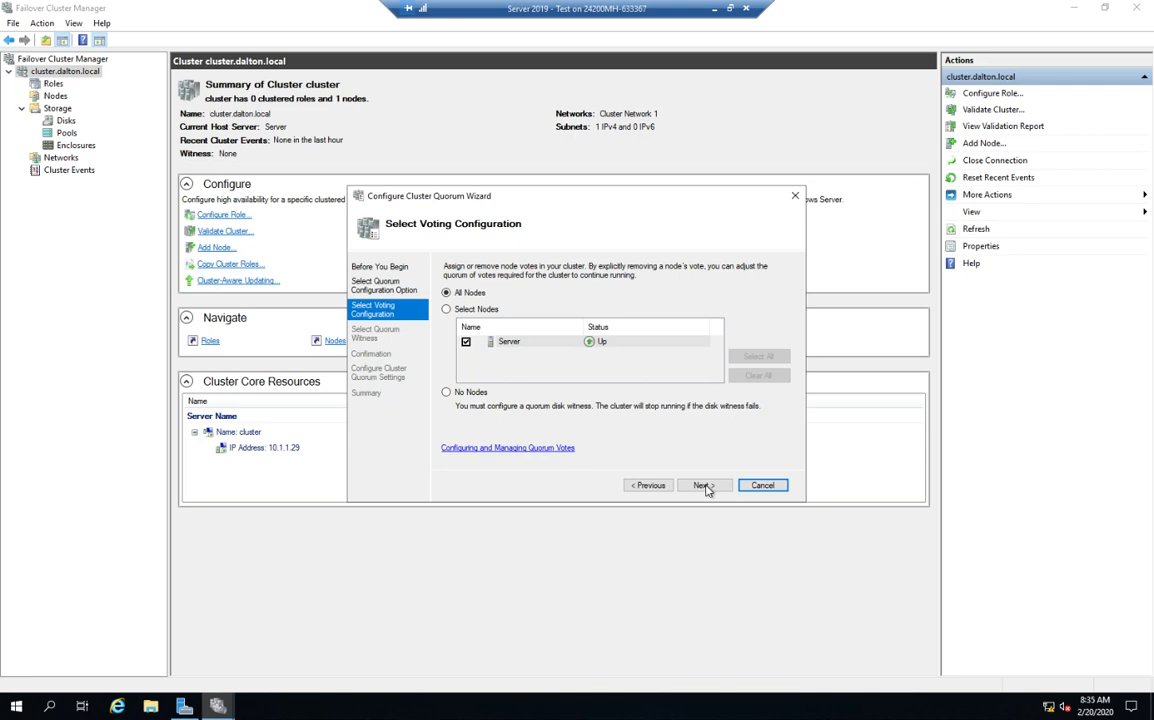
Step: Cancel the quorum wizard and view the Nodes list with their status and votes
left_click(763, 485)
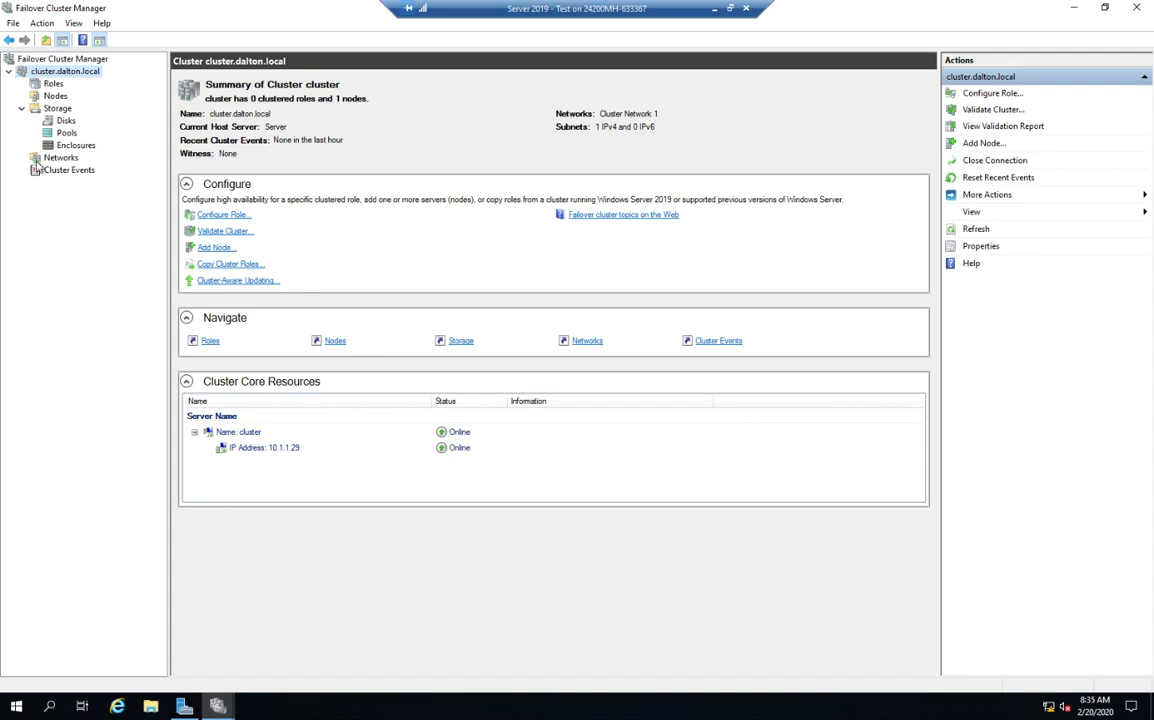
left_click(55, 96)
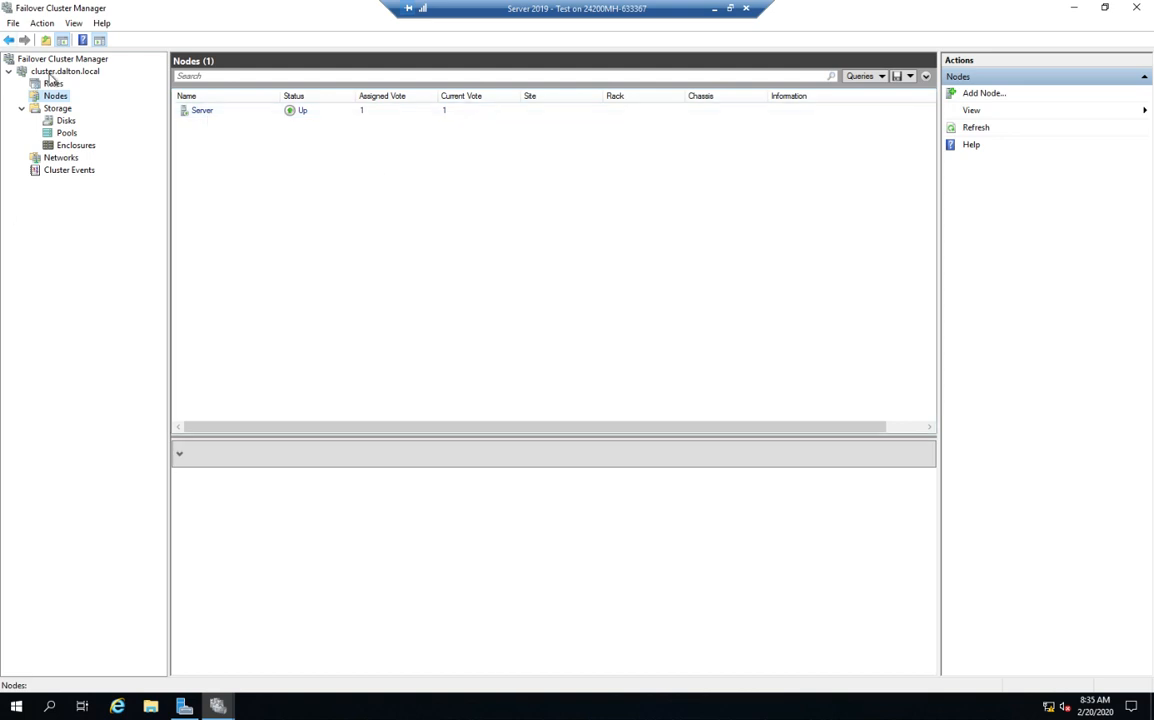
Step: Restart the quorum wizard on cluster.dalton.local with Advanced quorum configuration and reach node voting
right_click(53, 72)
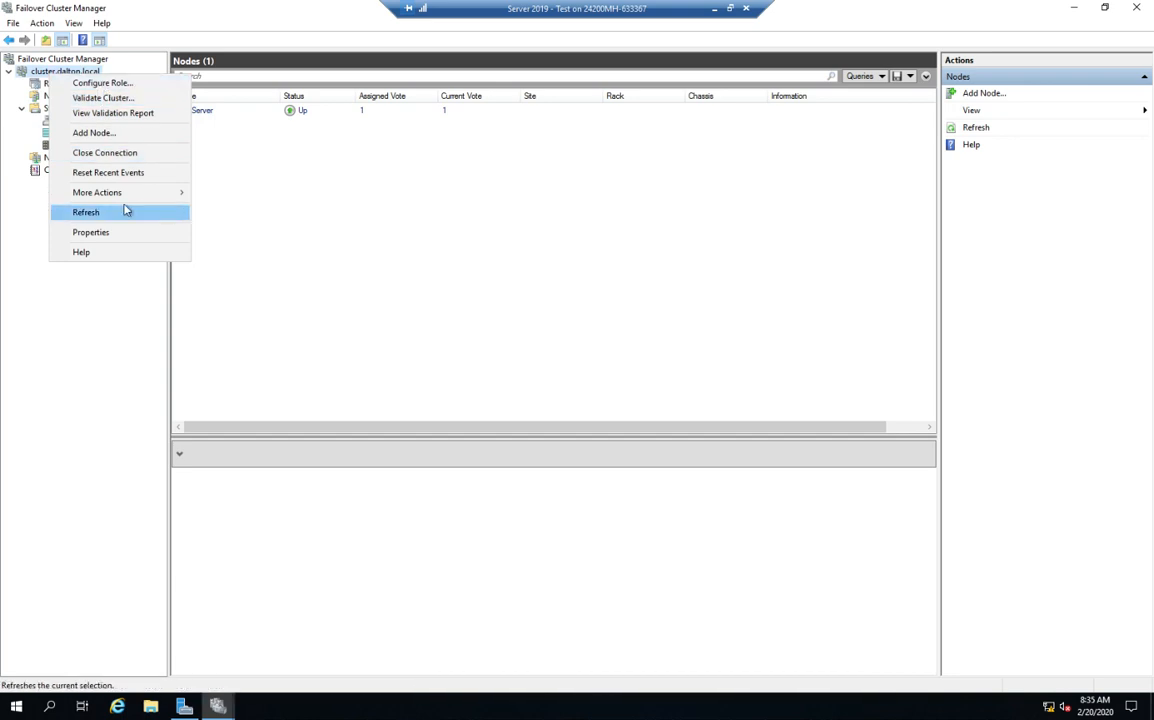
left_click(239, 193)
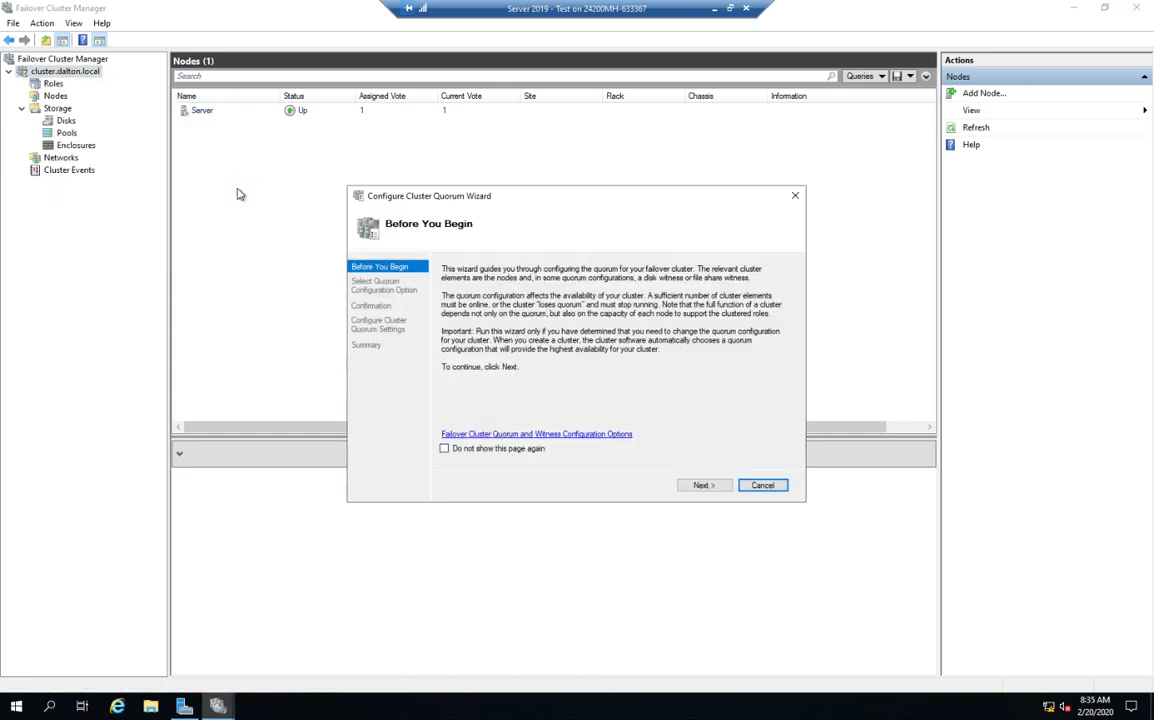
left_click(703, 485)
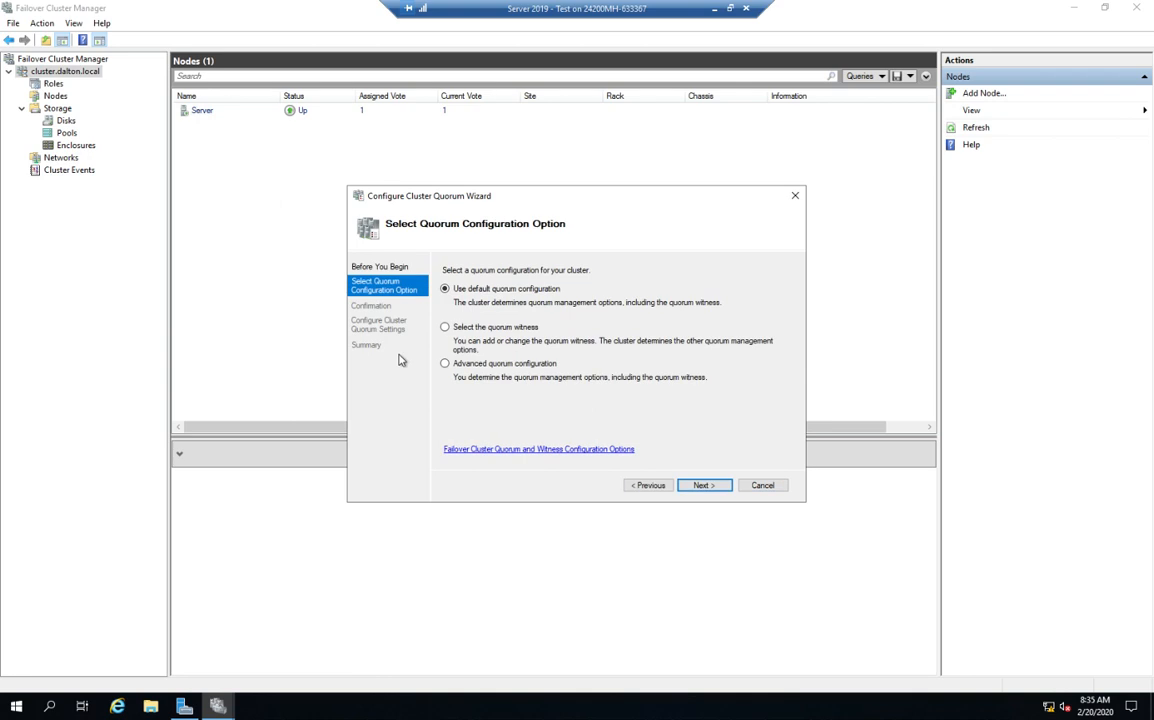
left_click(458, 364)
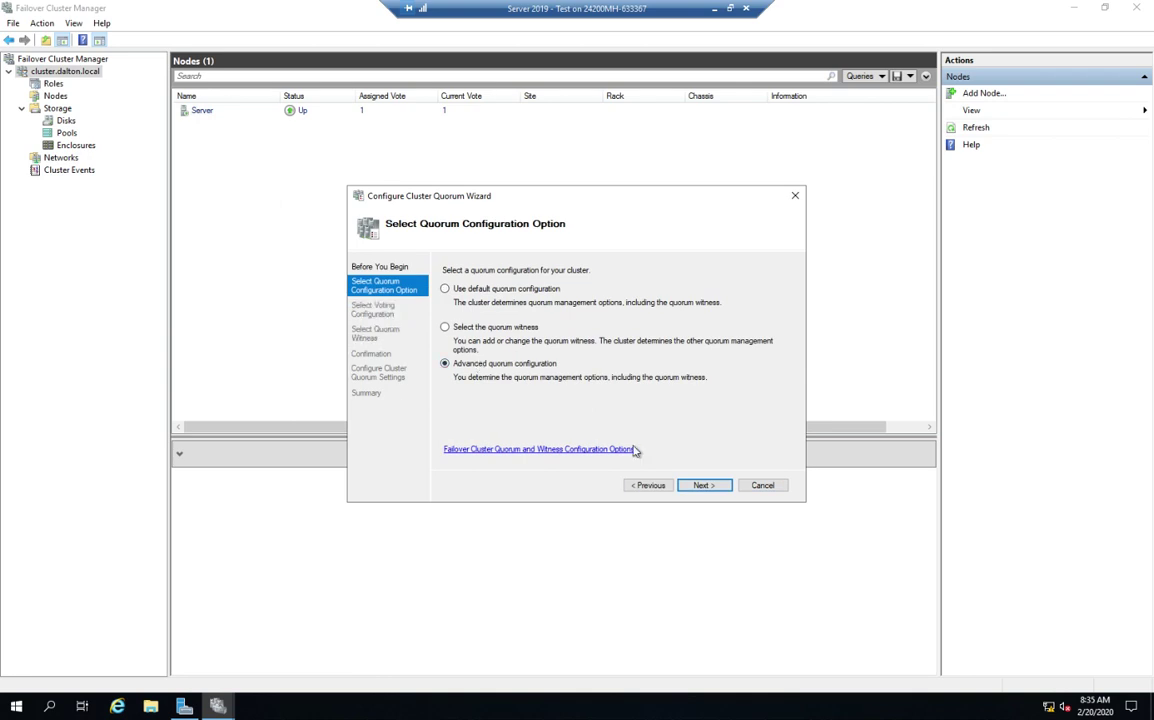
left_click(703, 485)
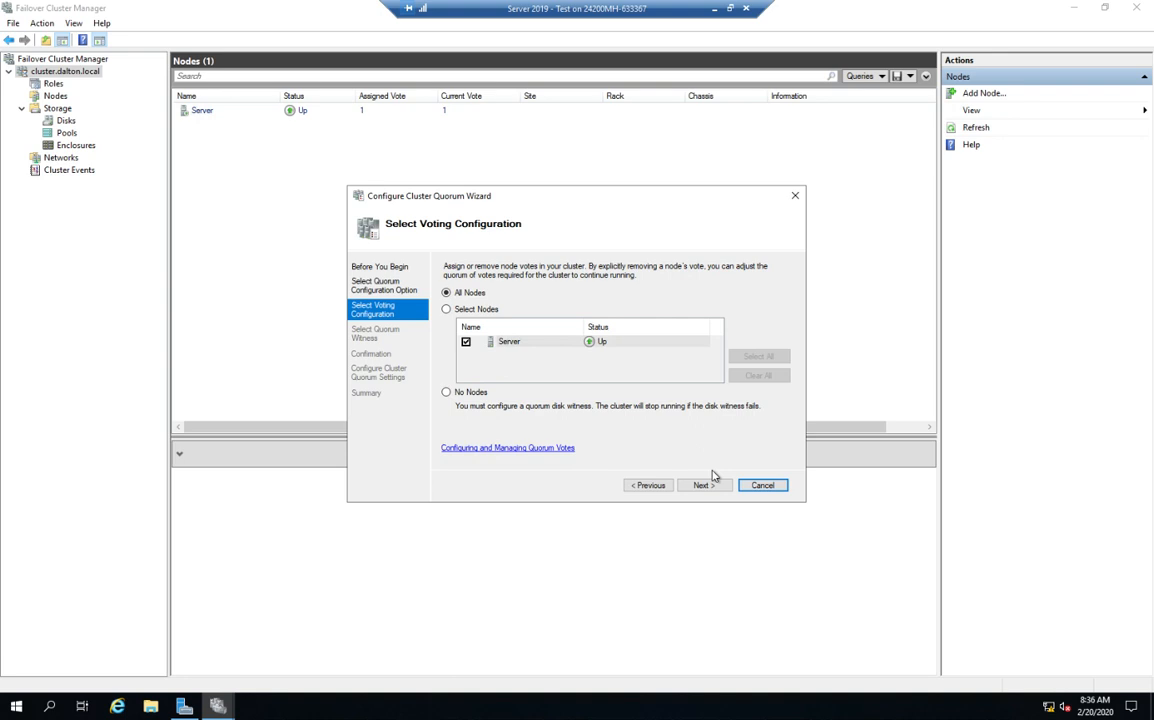
Step: Keep all nodes voting and choose 'Configure a disk witness' as the quorum witness
left_click(706, 485)
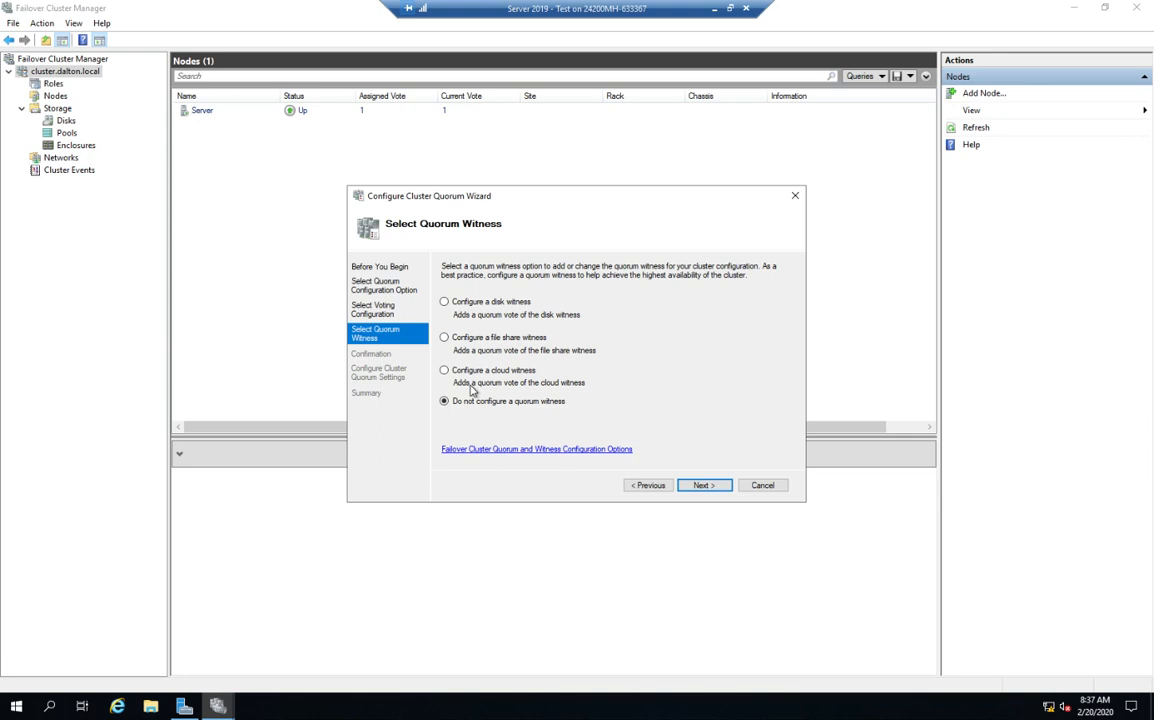
left_click(480, 303)
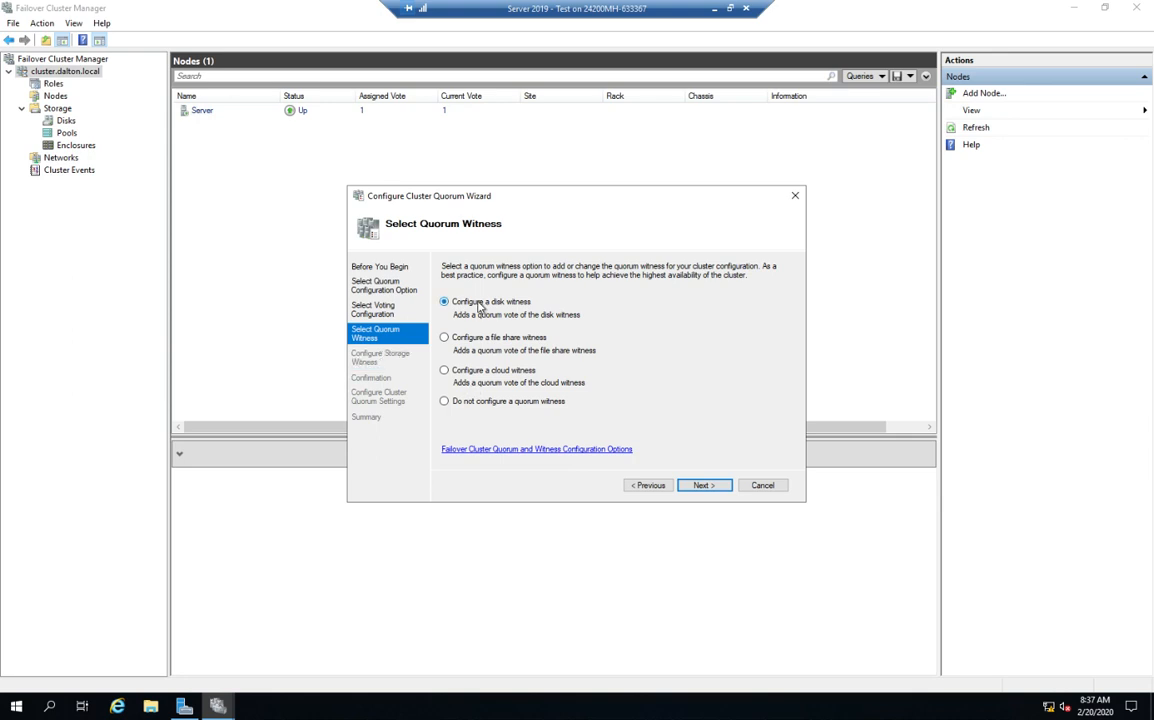
Step: Review the empty Configure Storage Witness page, go back and choose a file share witness instead
left_click(704, 485)
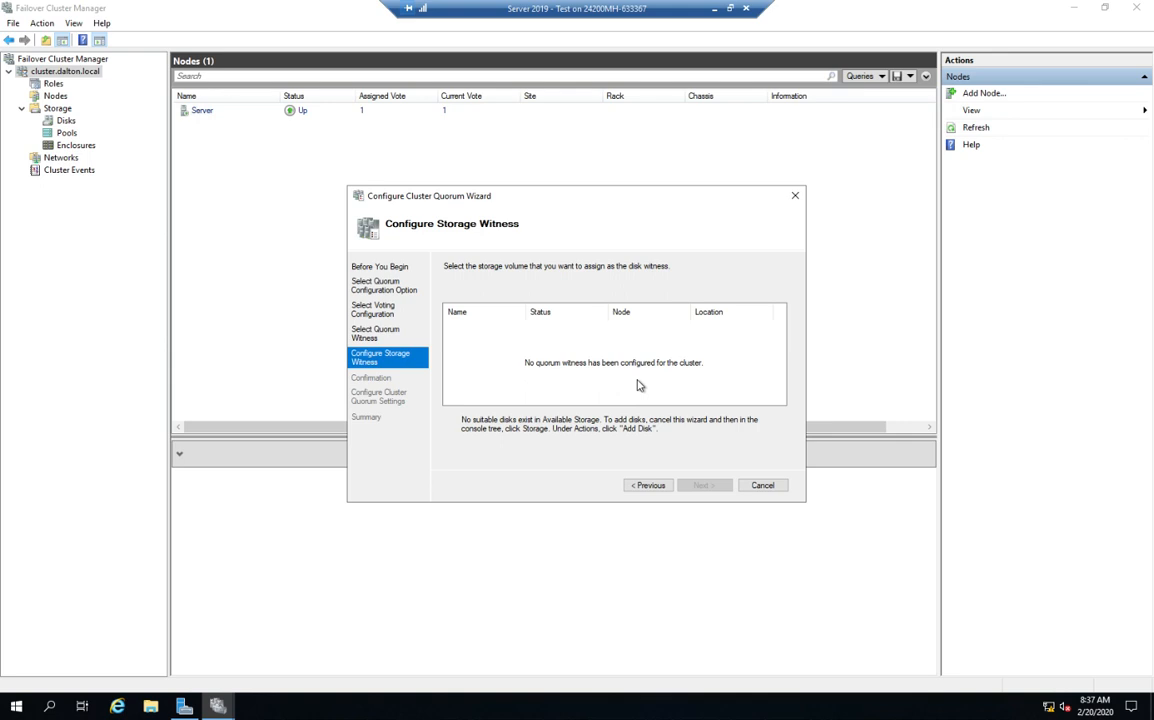
left_click(648, 485)
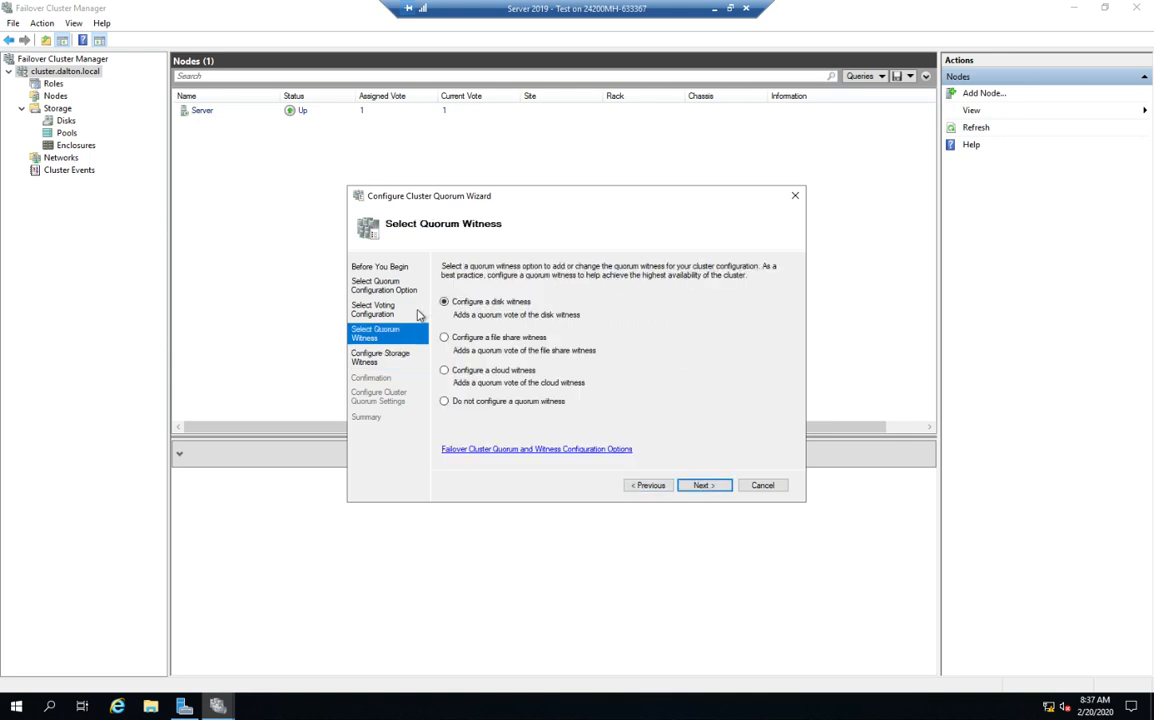
left_click(496, 338)
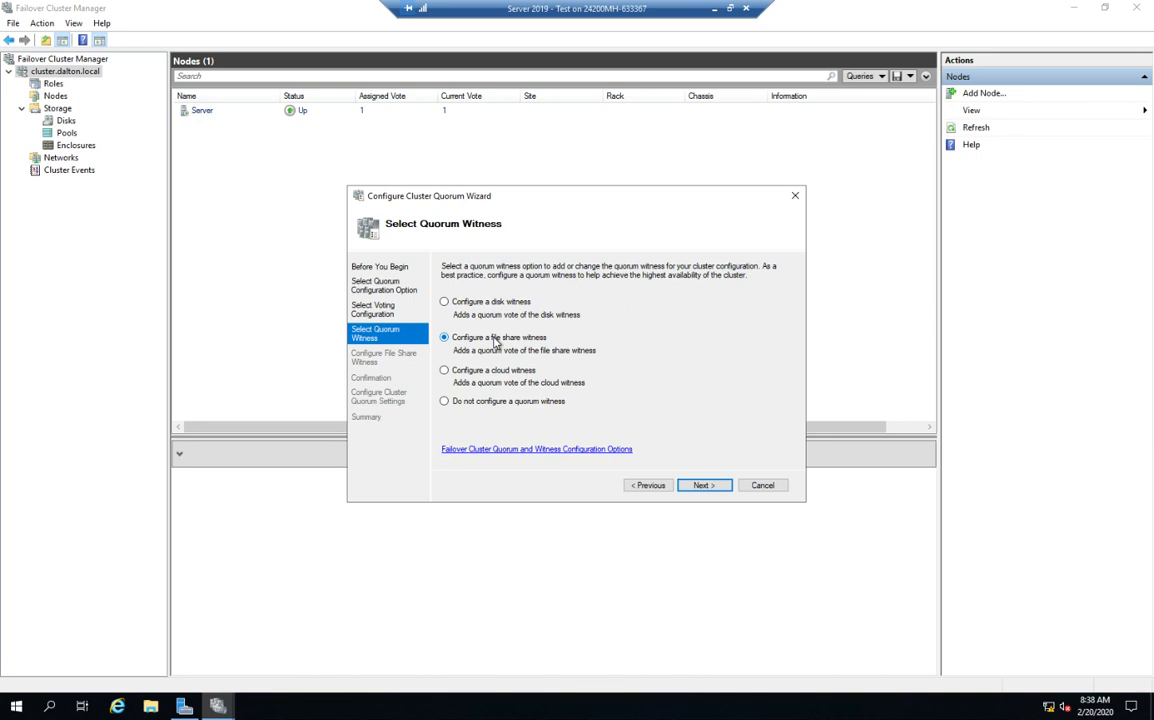
Step: Try the cloud witness and its Azure credentials page, then settle on 'Do not configure a quorum witness'
left_click(481, 374)
left_click(651, 490)
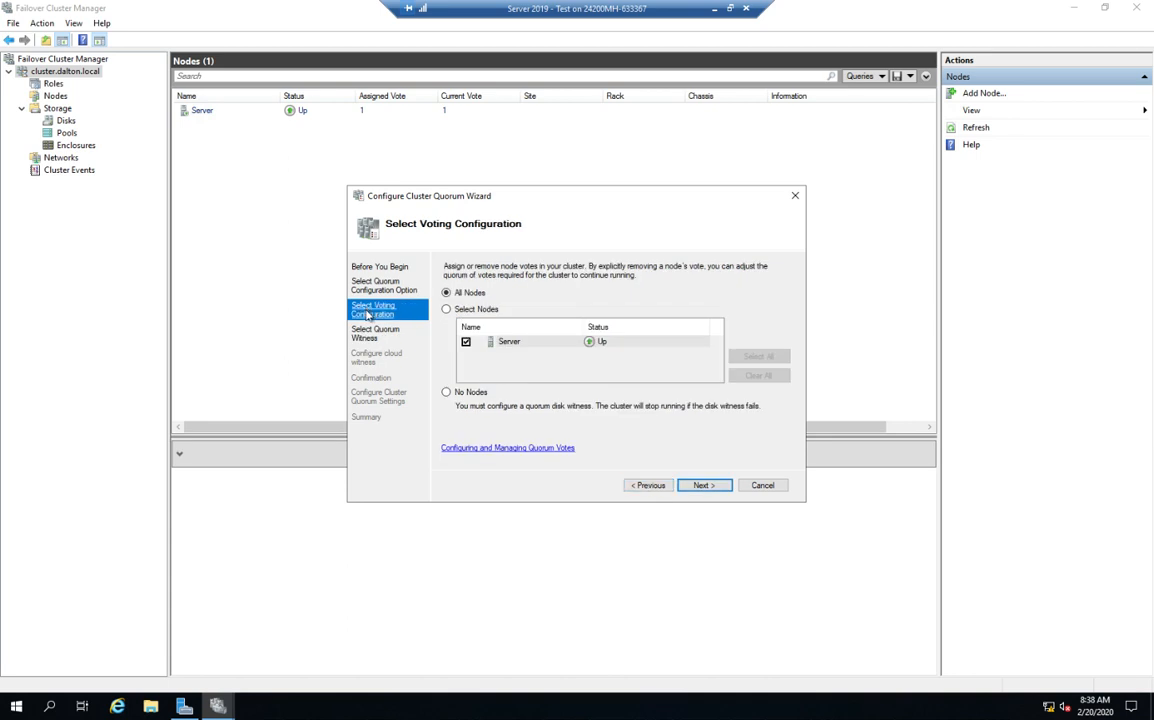
left_click(704, 485)
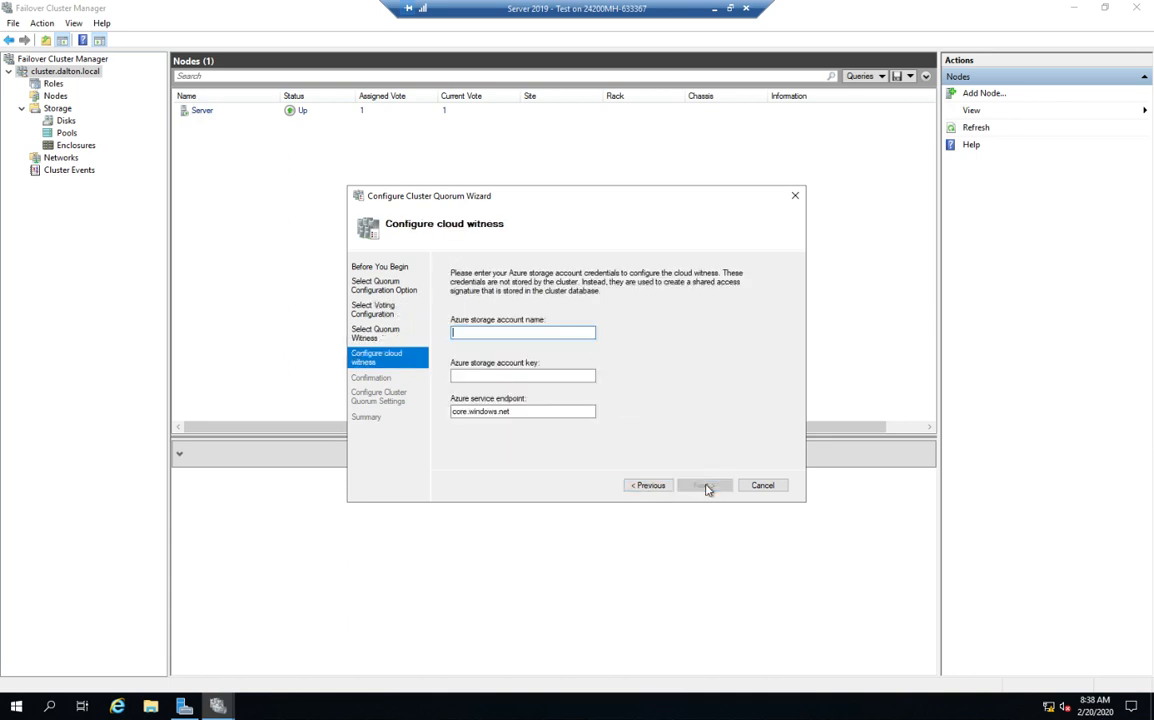
left_click(655, 487)
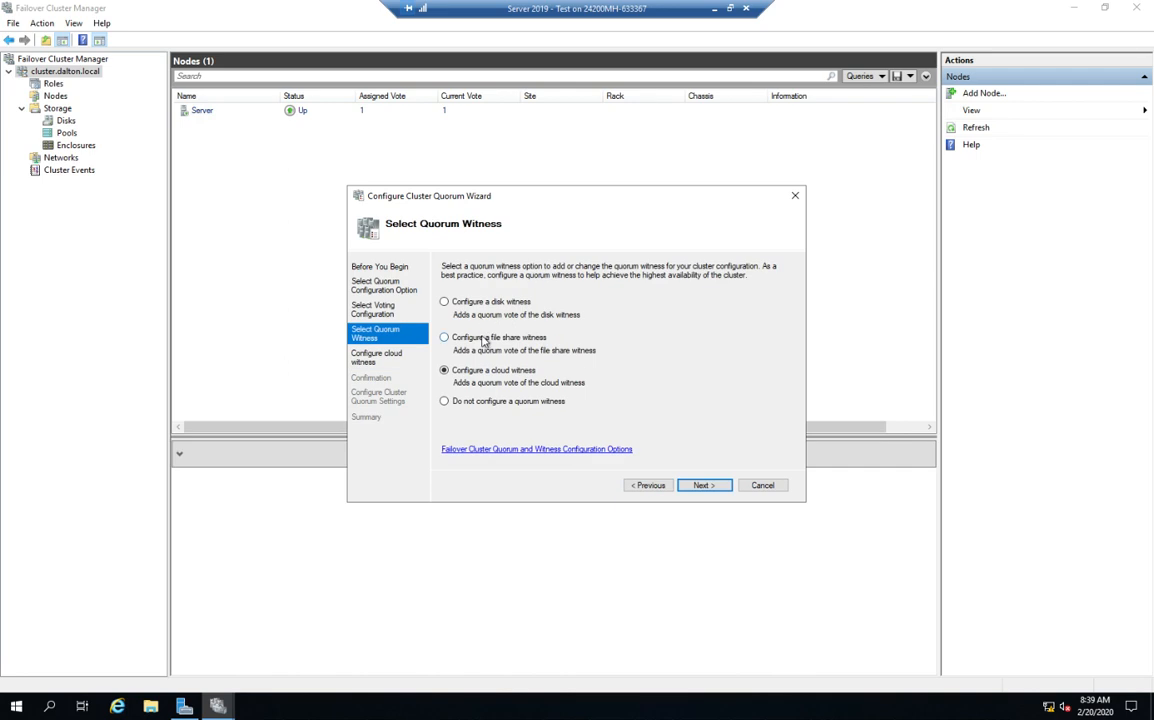
left_click(444, 401)
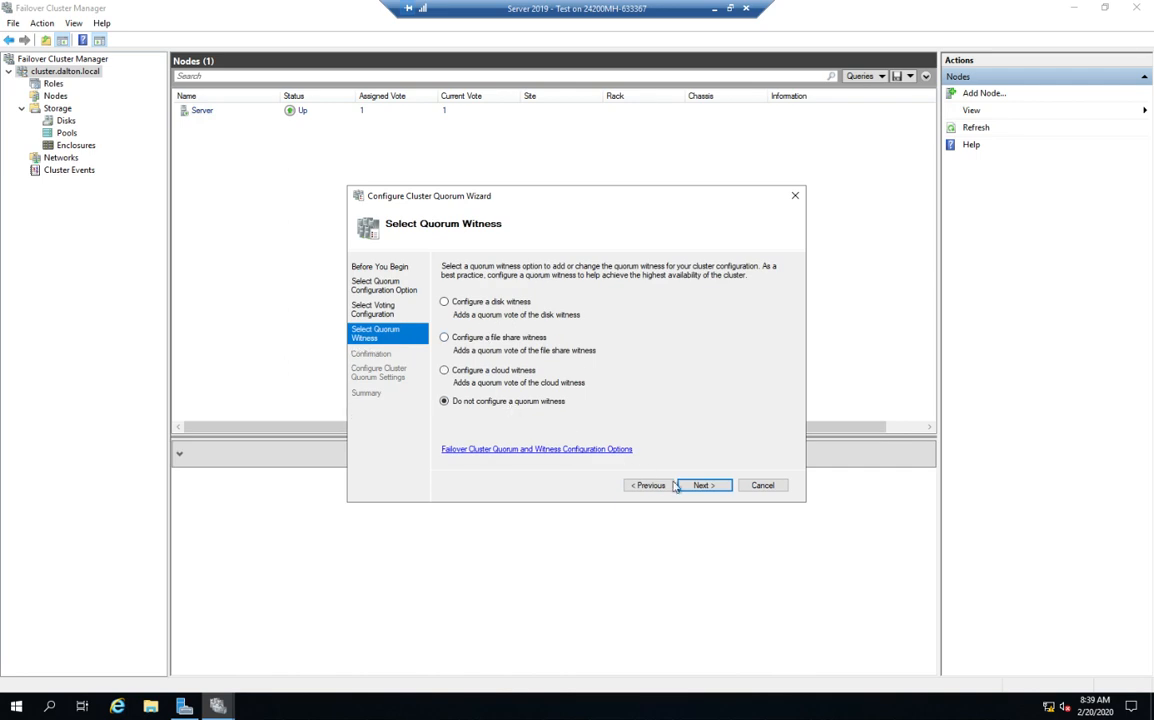
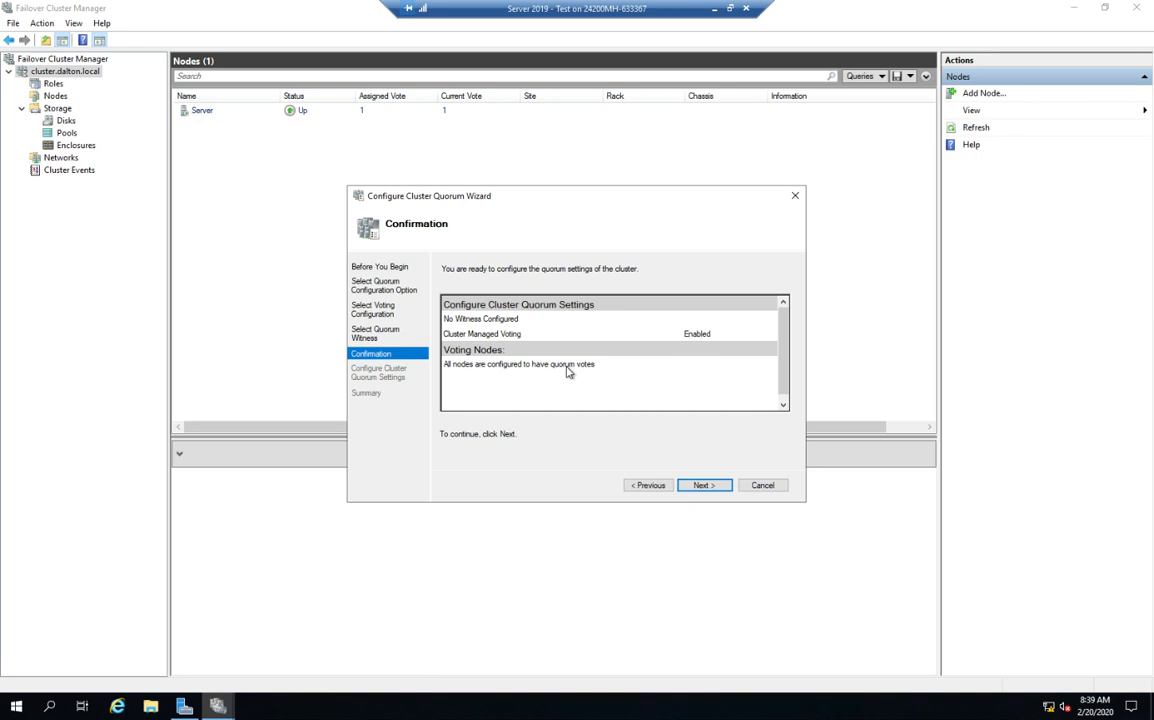
Step: Apply the quorum configuration with cluster-managed voting and no witness, then finish the wizard
left_click(706, 486)
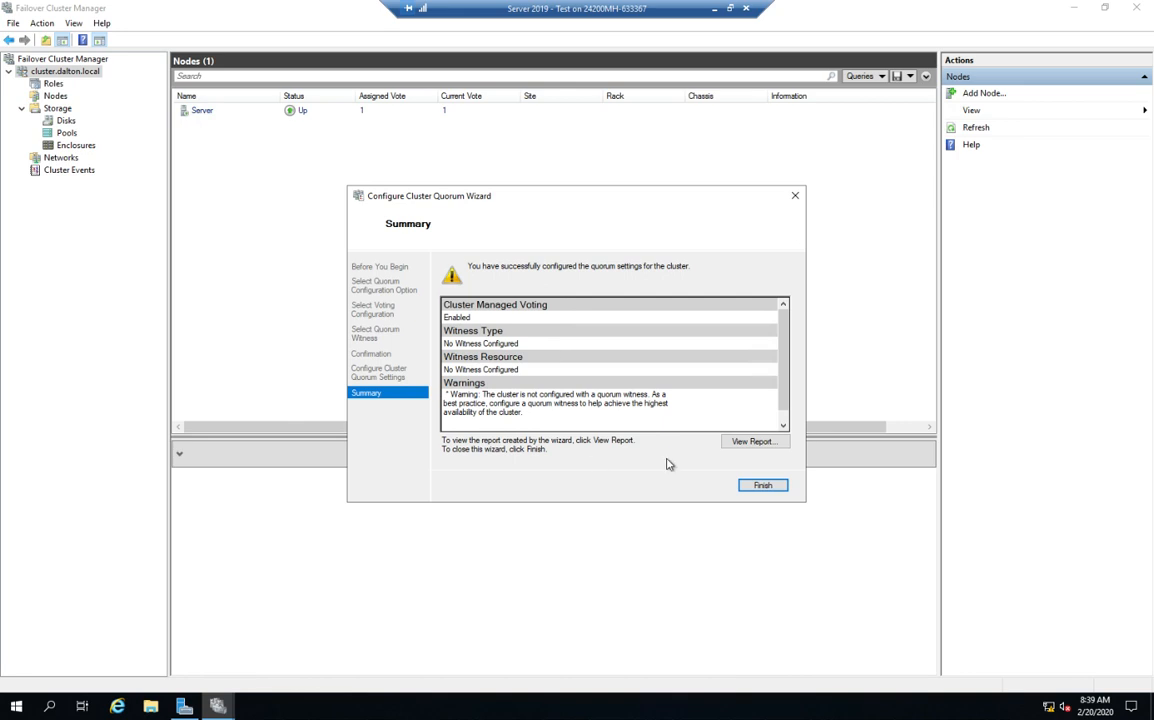
left_click(763, 486)
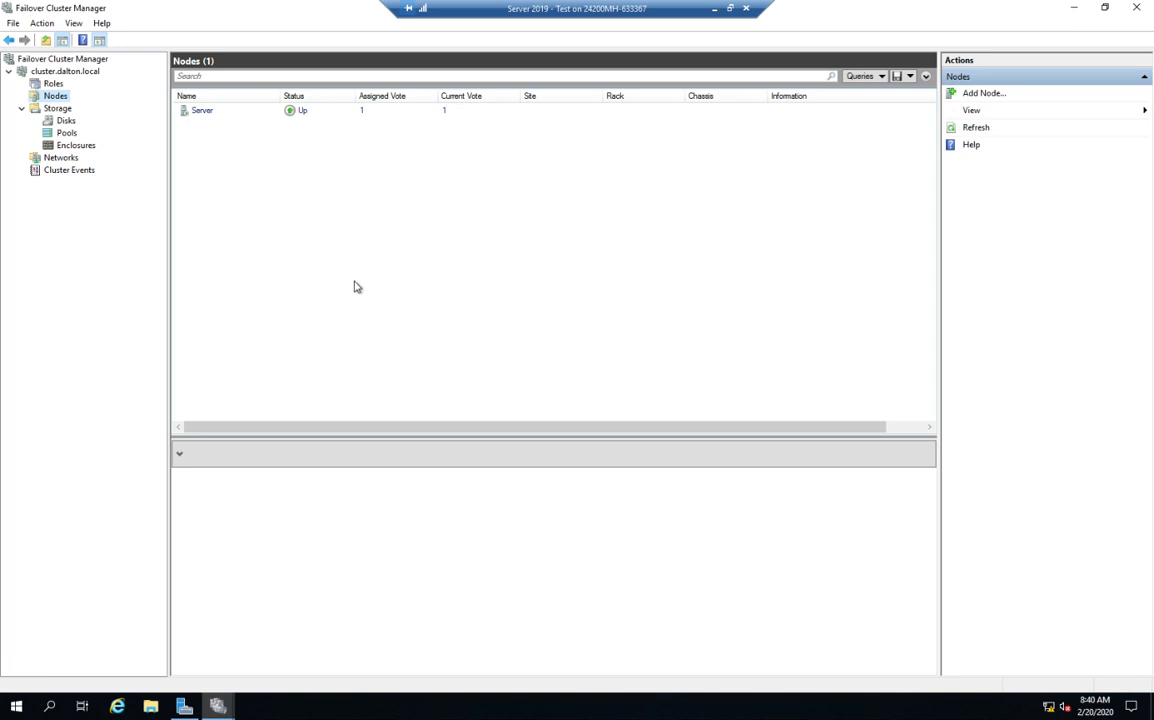
Step: Show the cluster's Storage > Disks list, which contains no disks
left_click(66, 120)
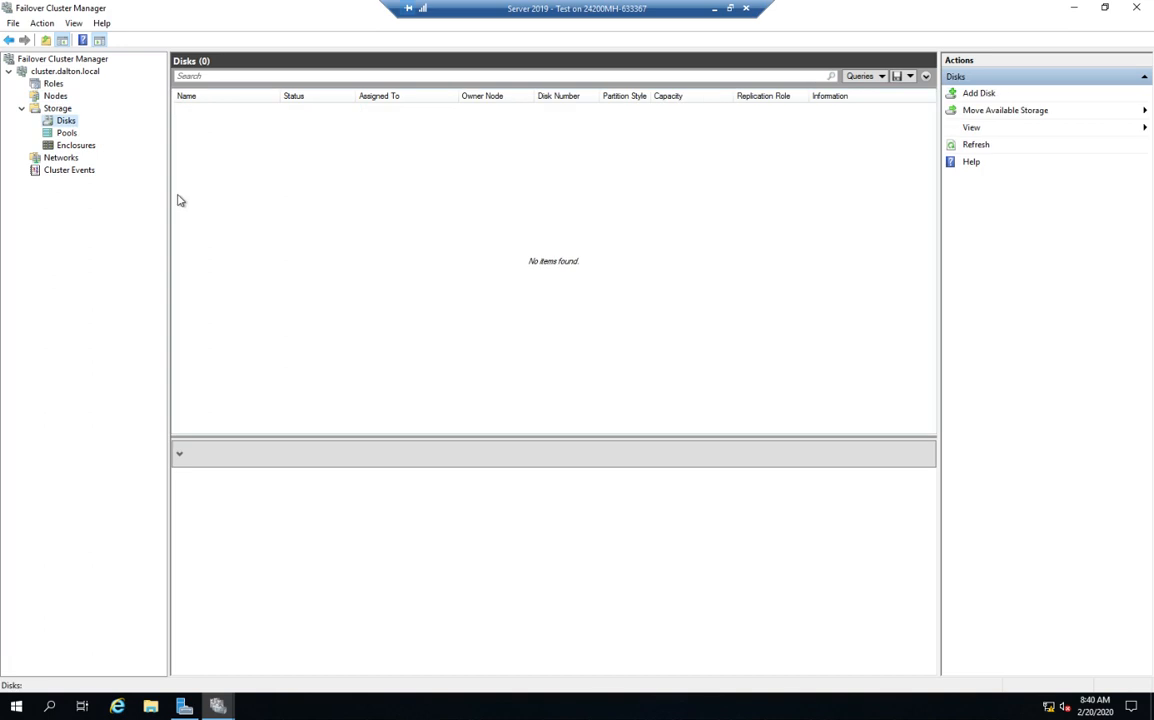